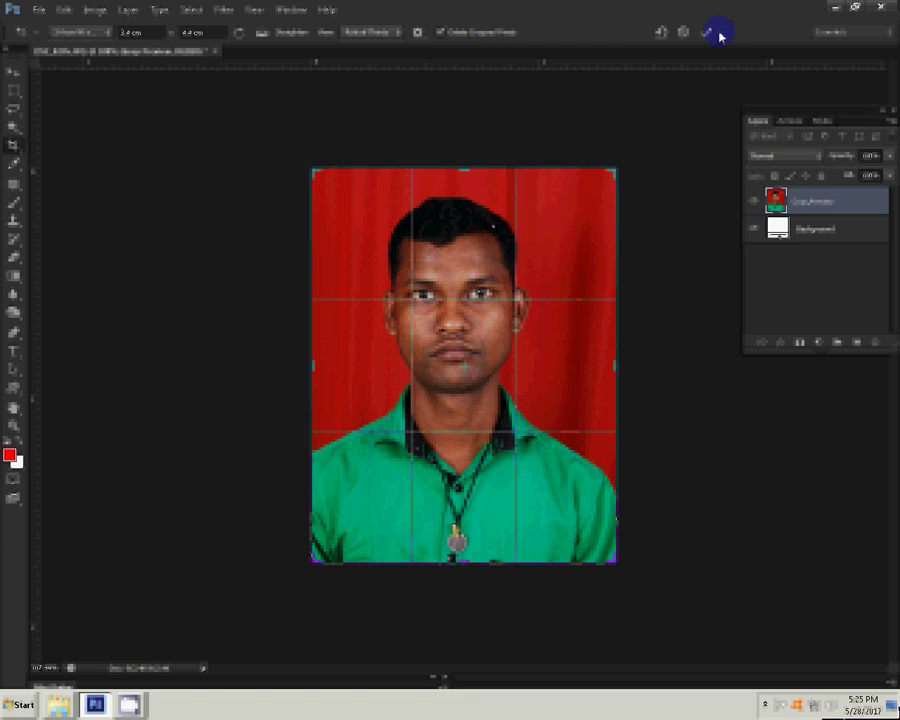
Commit the 3.4 × 4.4 cm passport-size crop around the portrait
left_click(14, 163)
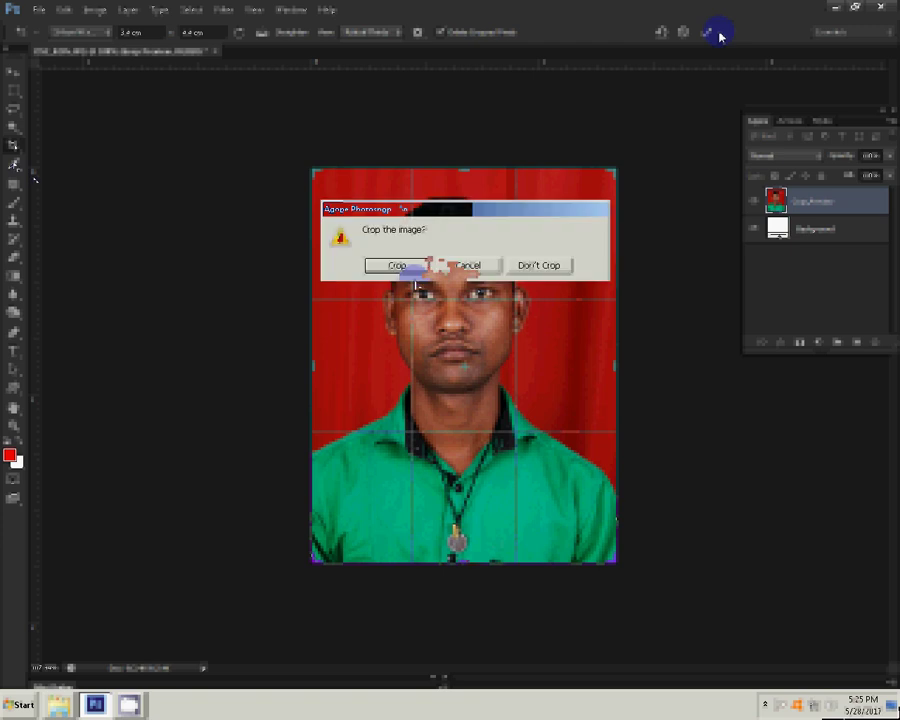
key("Return")
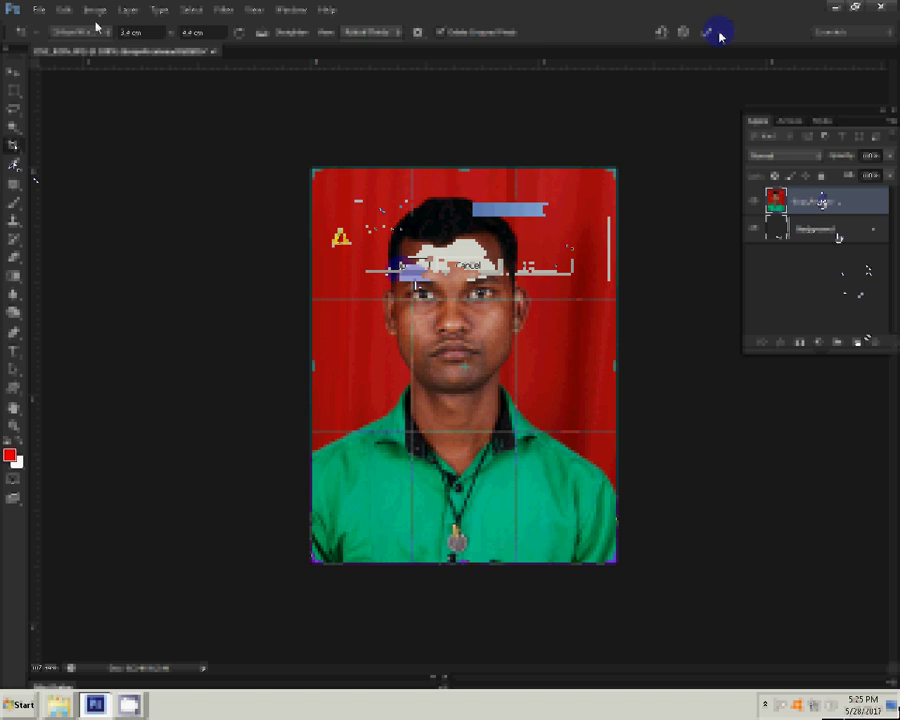
Apply the Magic Pro filter with graininess 96, then bring up Add Noise
left_click(223, 10)
mouse_move(300, 304)
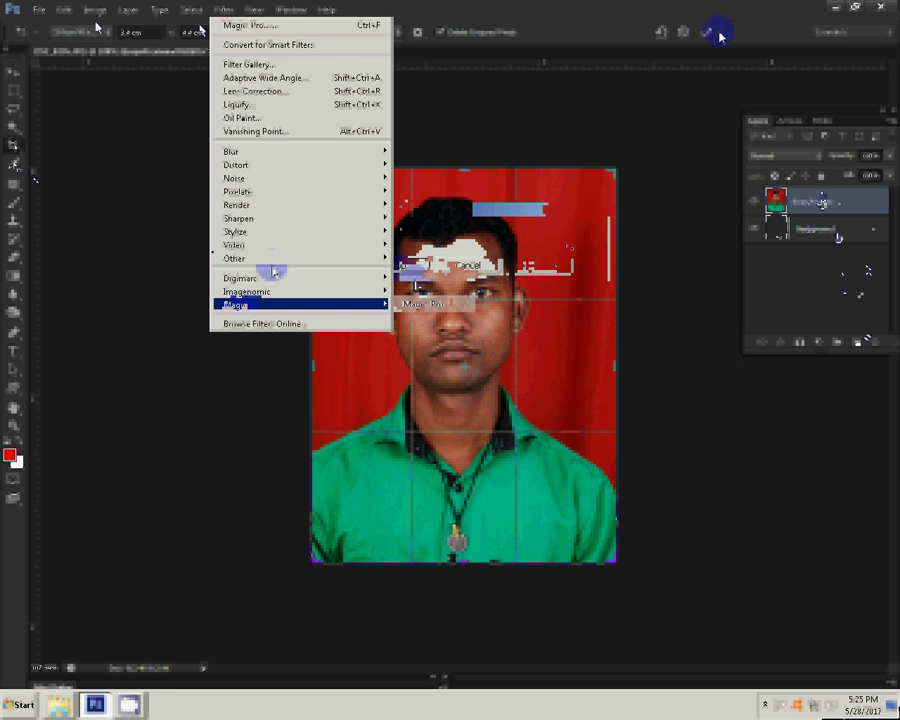
left_click(418, 304)
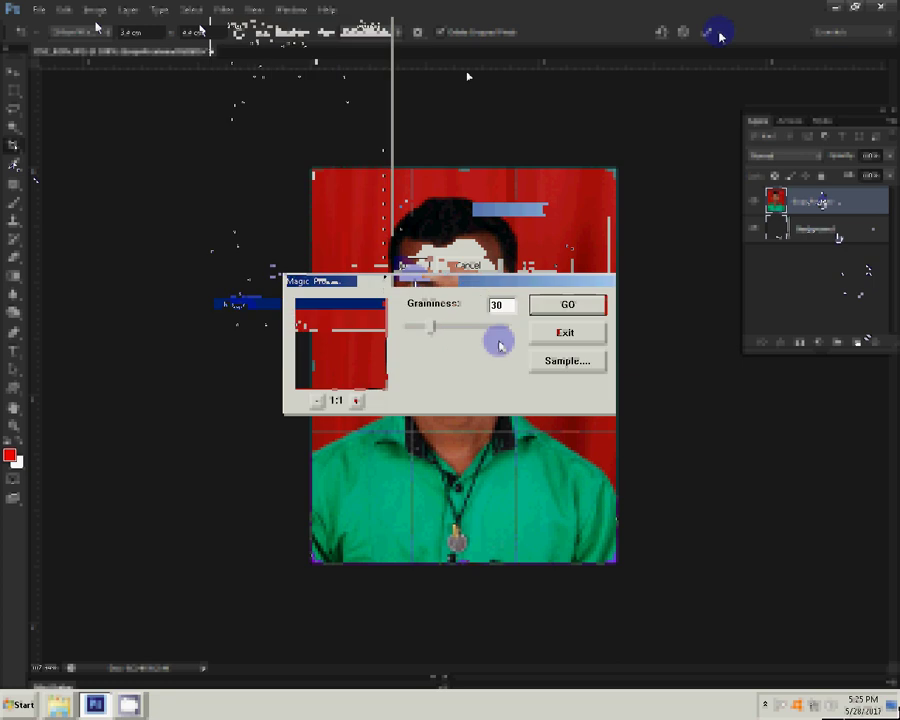
left_click_drag(432, 327, 484, 327)
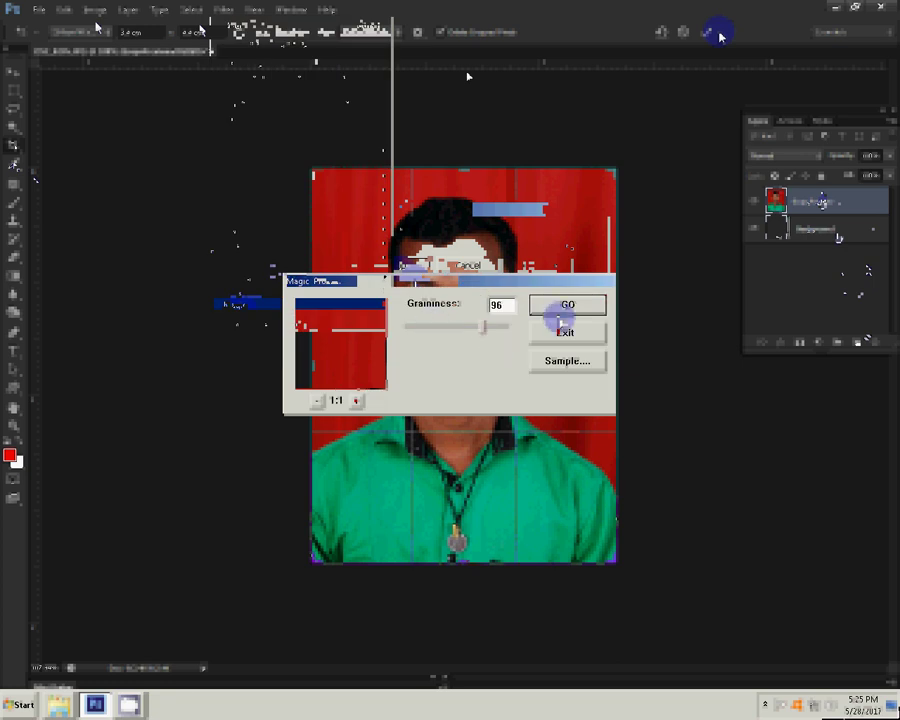
left_click(558, 310)
left_click(223, 9)
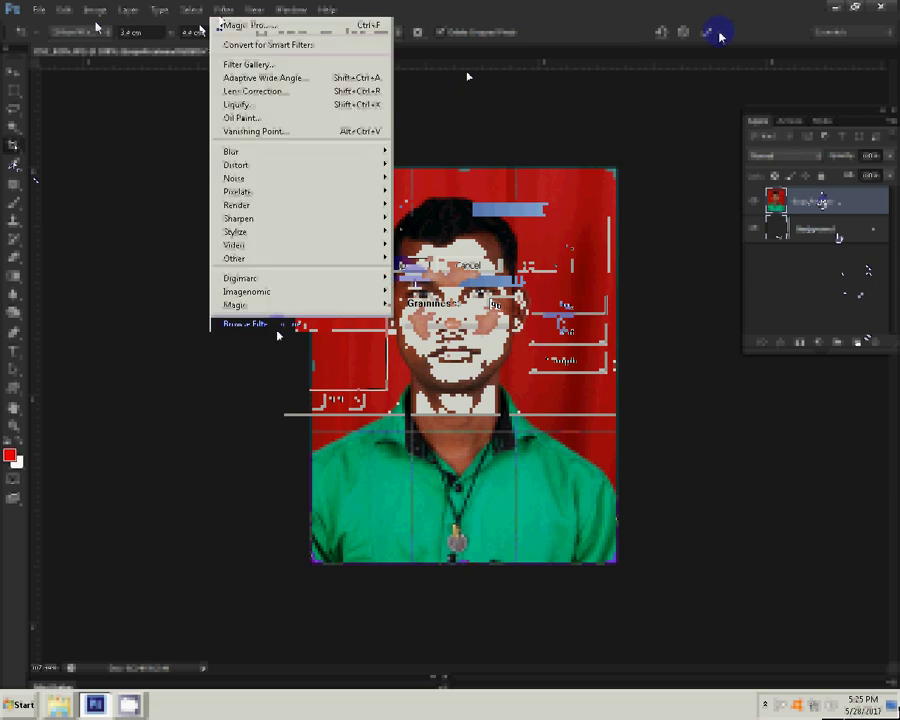
mouse_move(235, 178)
left_click(440, 176)
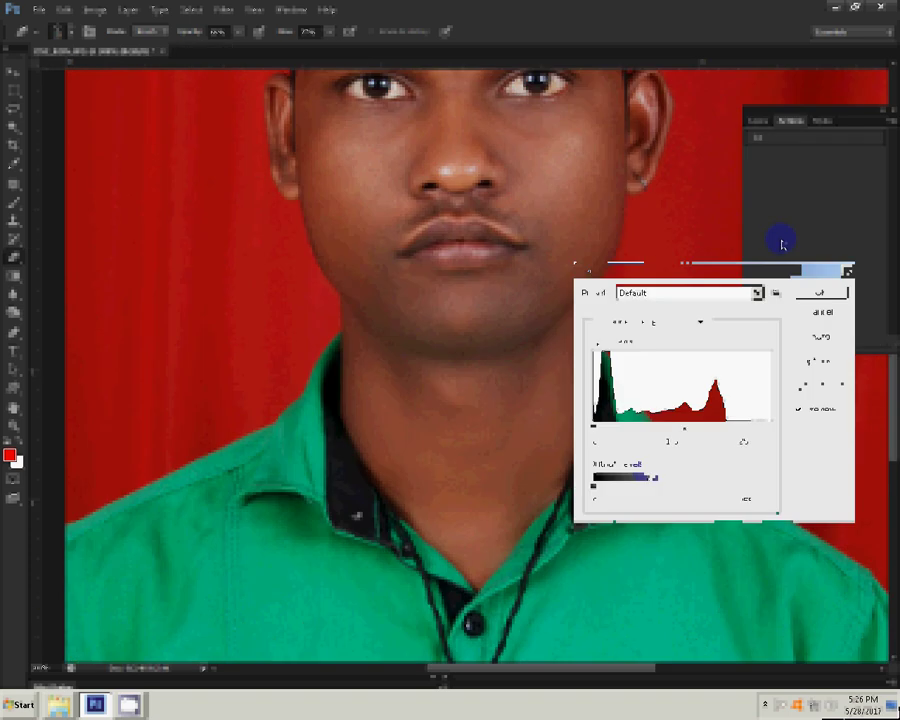
Set Levels to midtones 1.31 and white point 232, then Color Balance Yellow–Blue -23
left_click_drag(684, 428, 688, 430)
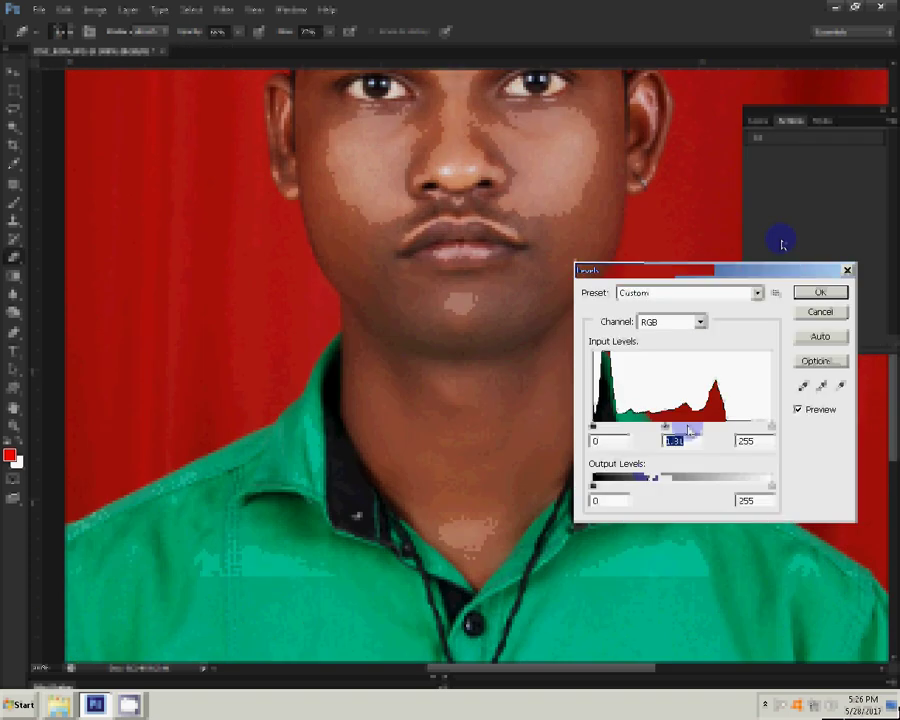
left_click_drag(771, 427, 757, 428)
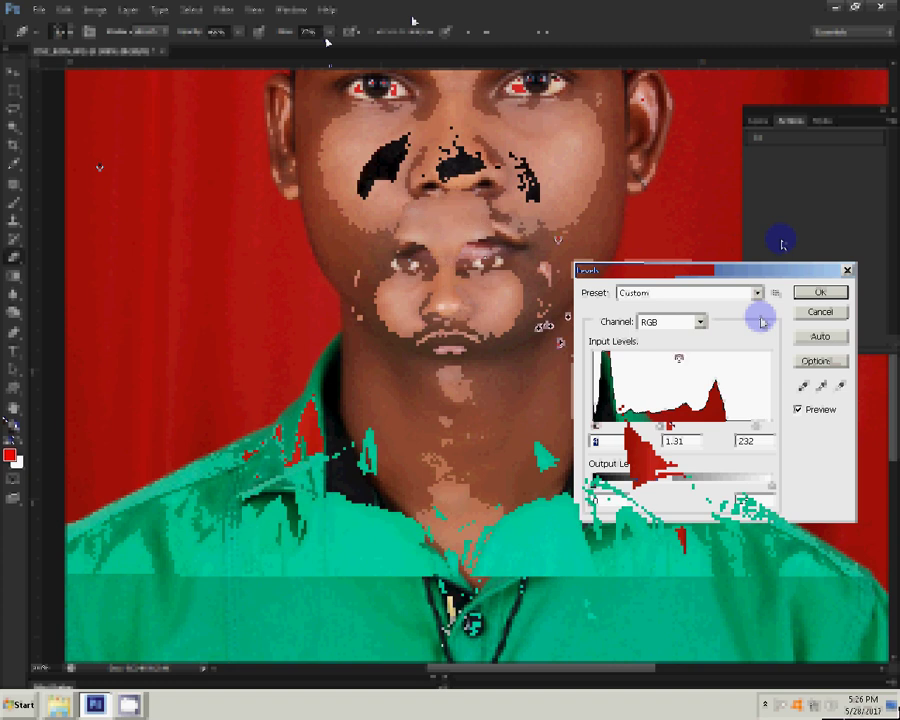
left_click(94, 10)
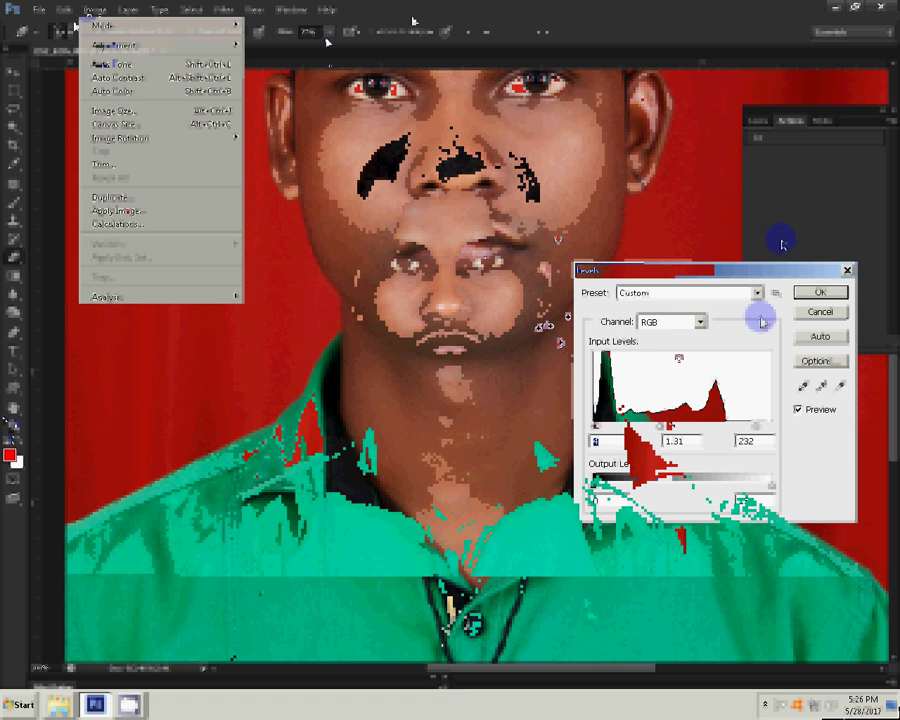
mouse_move(116, 45)
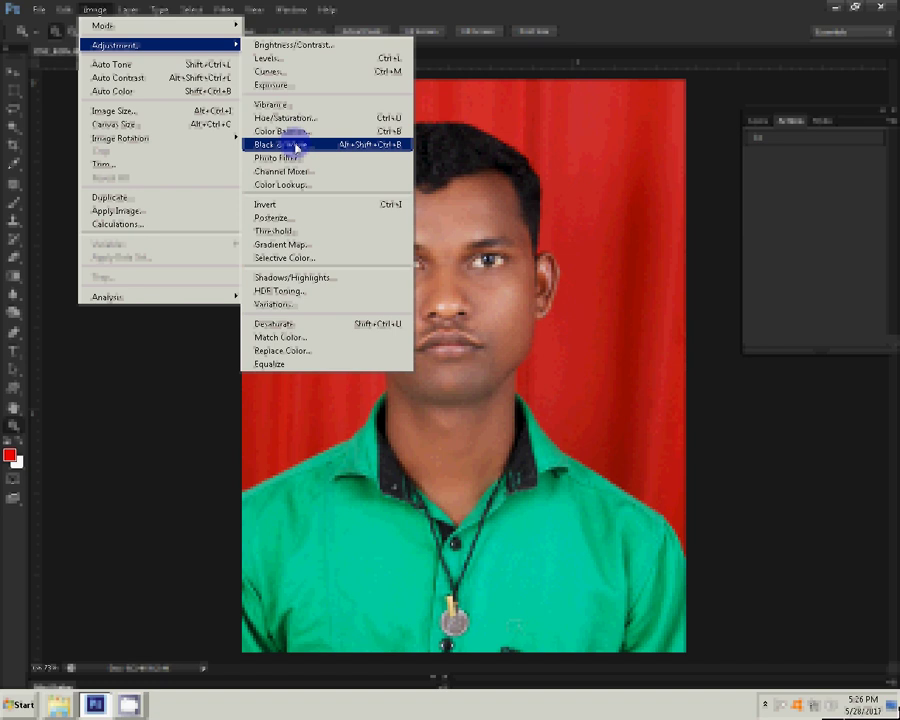
left_click(285, 131)
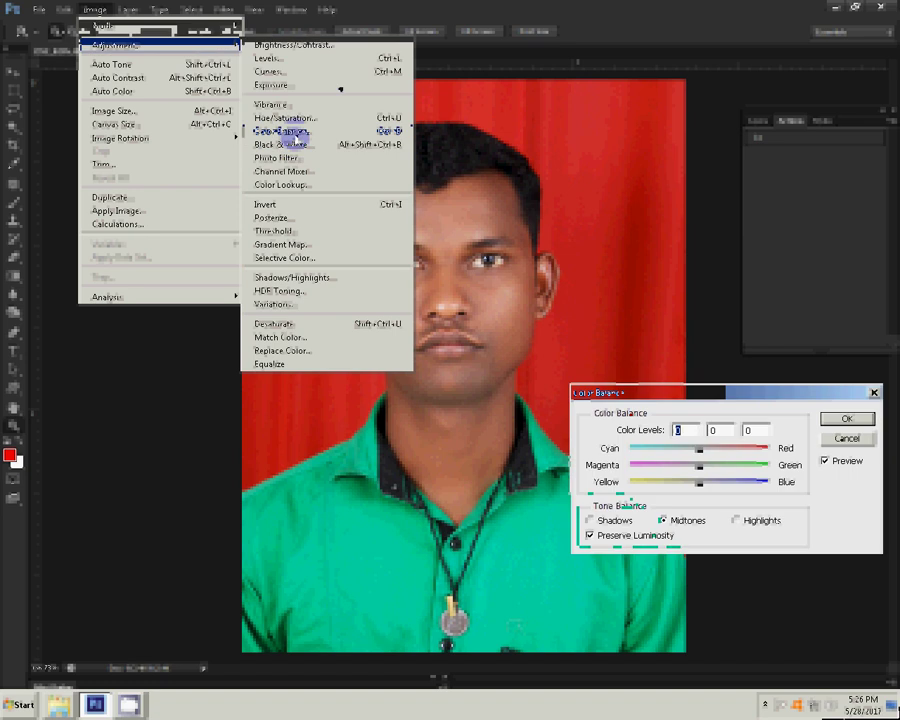
mouse_move(699, 482)
left_mouse_down()
mouse_move(692, 487)
mouse_move(688, 464)
mouse_move(695, 470)
left_mouse_up()
key("Return")
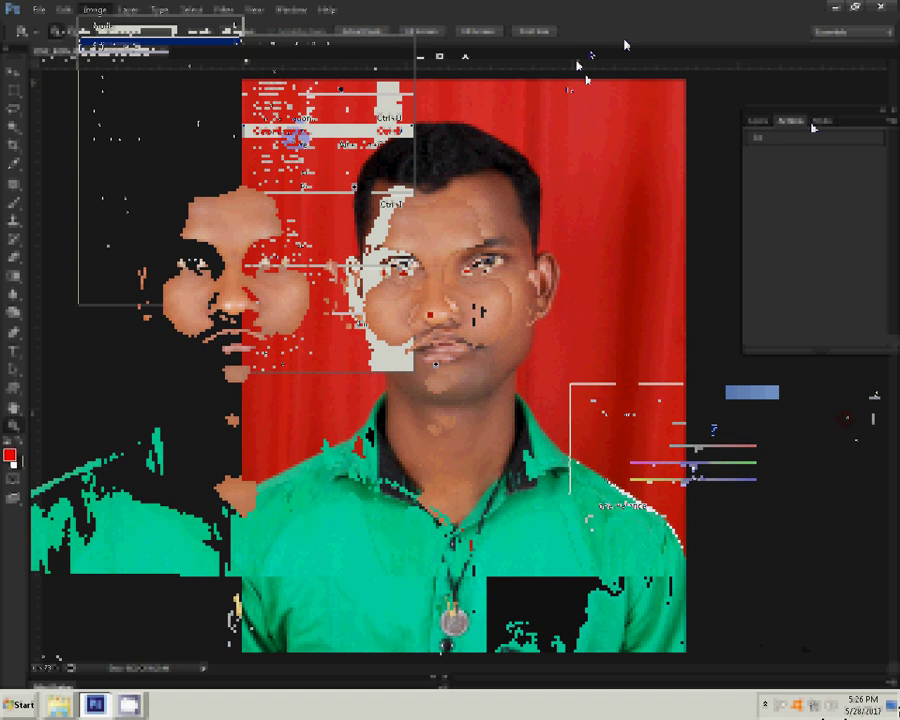
Create a new blank document from the 6 in x 4 in preset
left_click(38, 10)
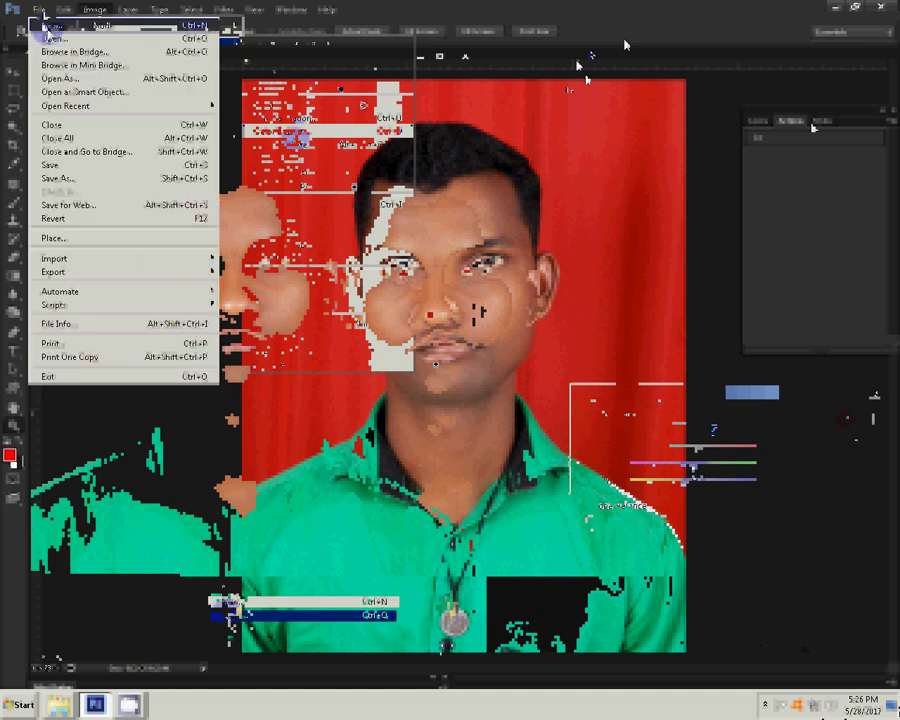
left_click(45, 26)
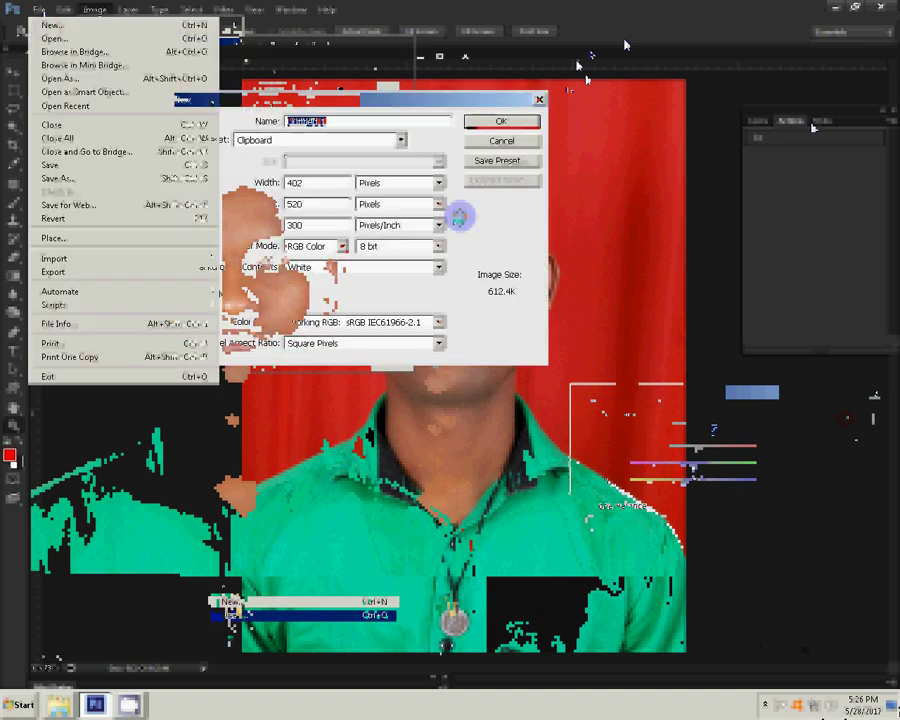
left_click(300, 187)
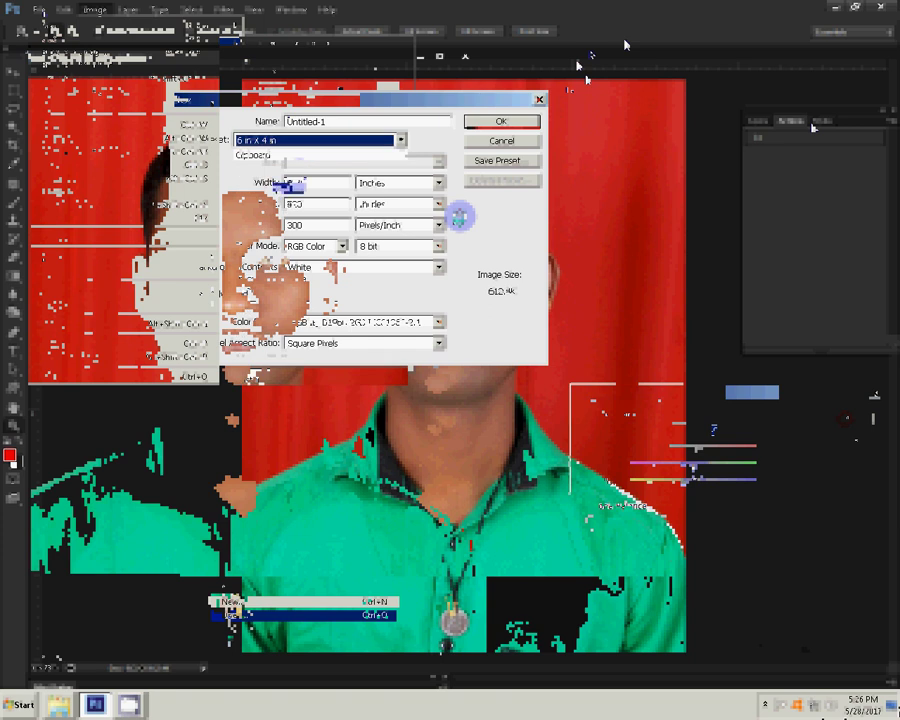
left_click(501, 121)
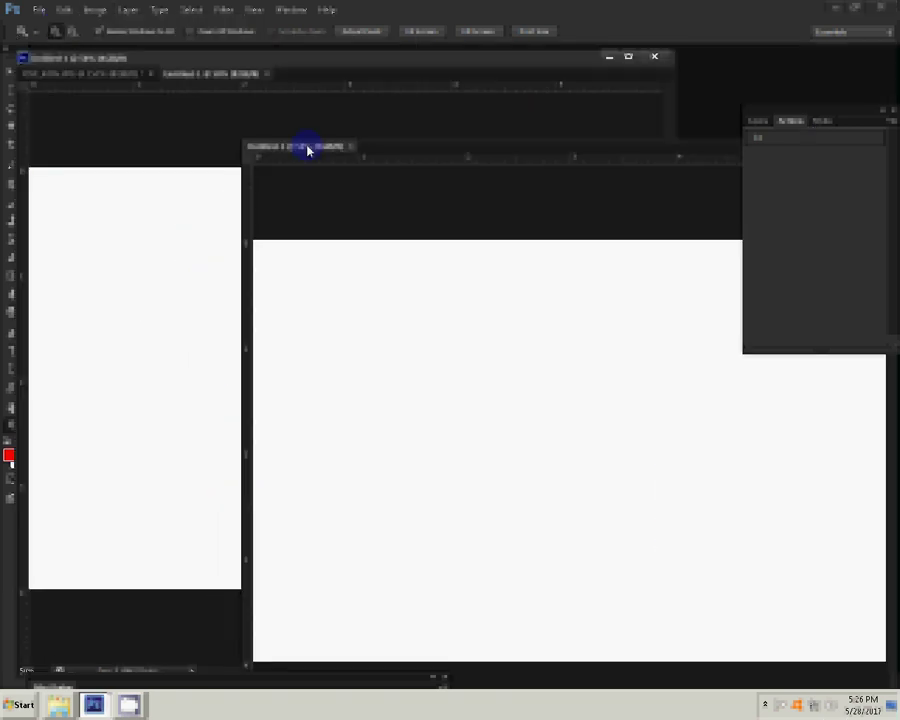
Drag the portrait into the new sheet and fit it in the top-left corner
key("ctrl+Tab")
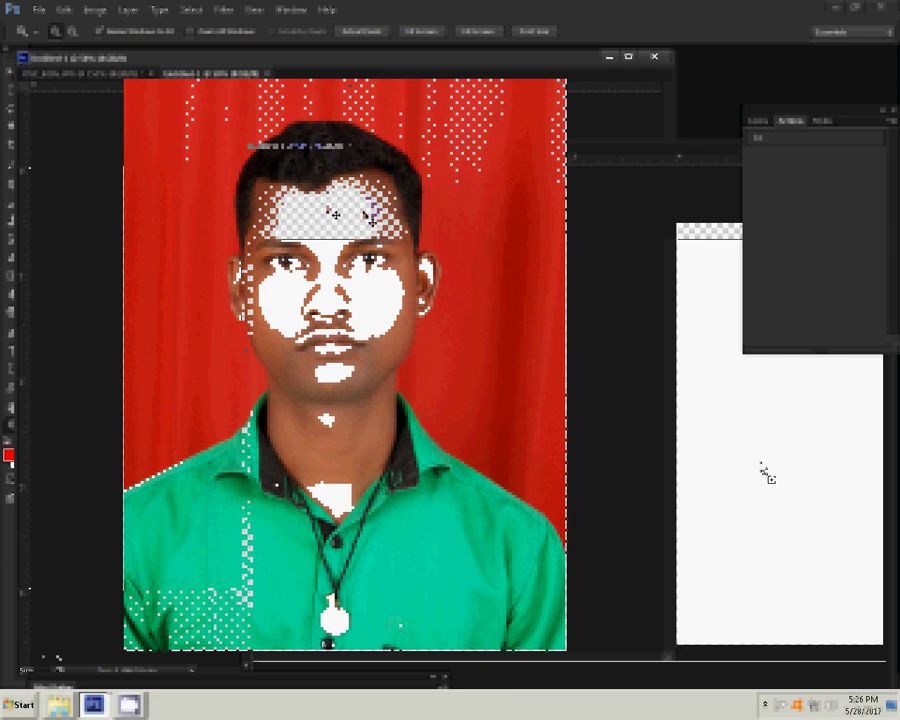
left_click_drag(767, 475, 323, 287)
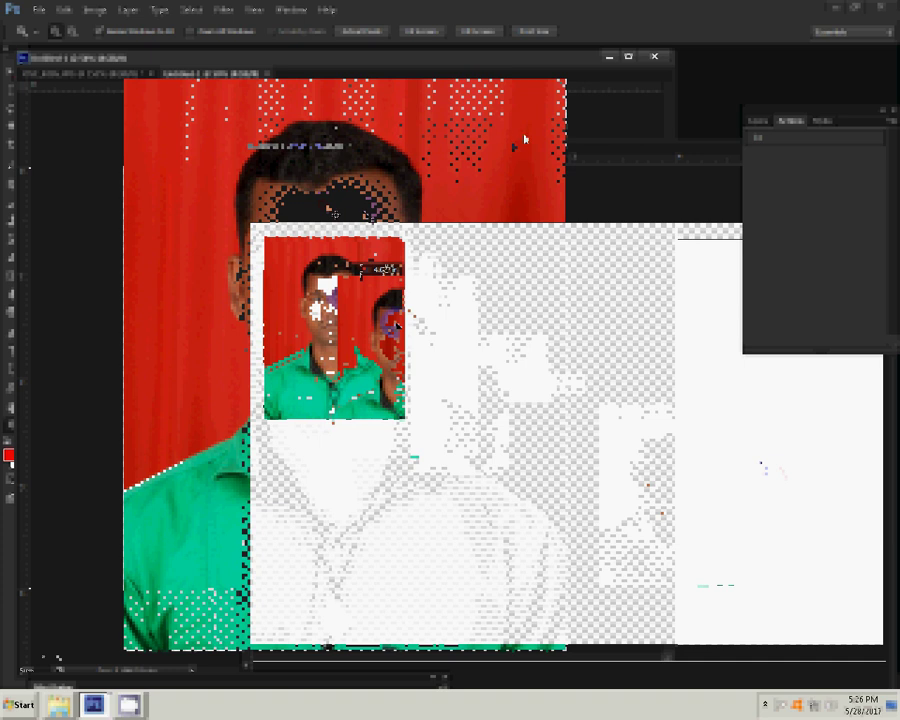
left_click_drag(524, 139, 355, 100)
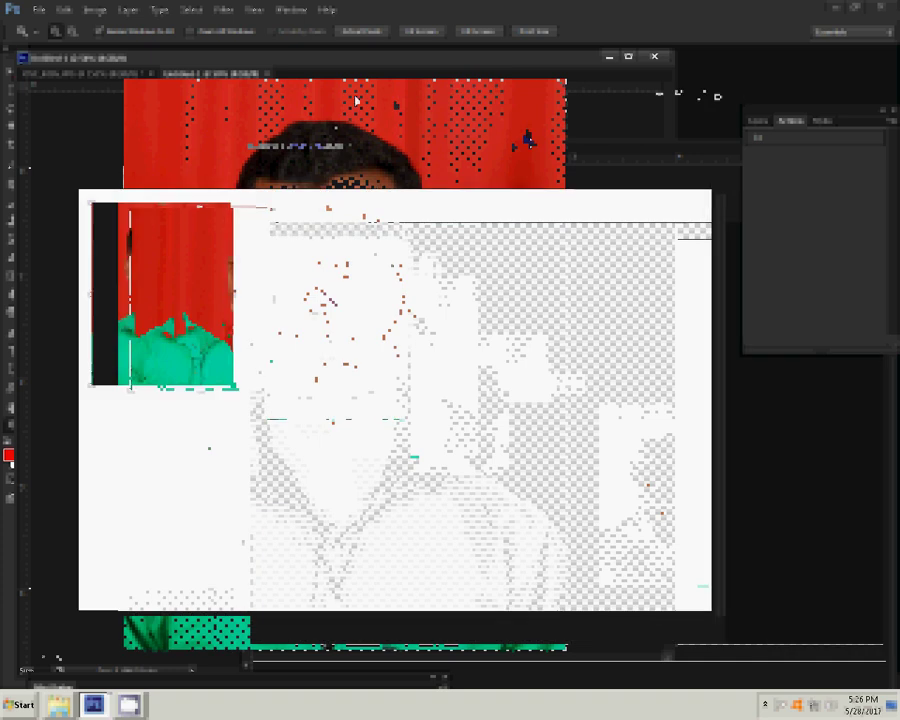
left_click_drag(243, 209, 243, 208)
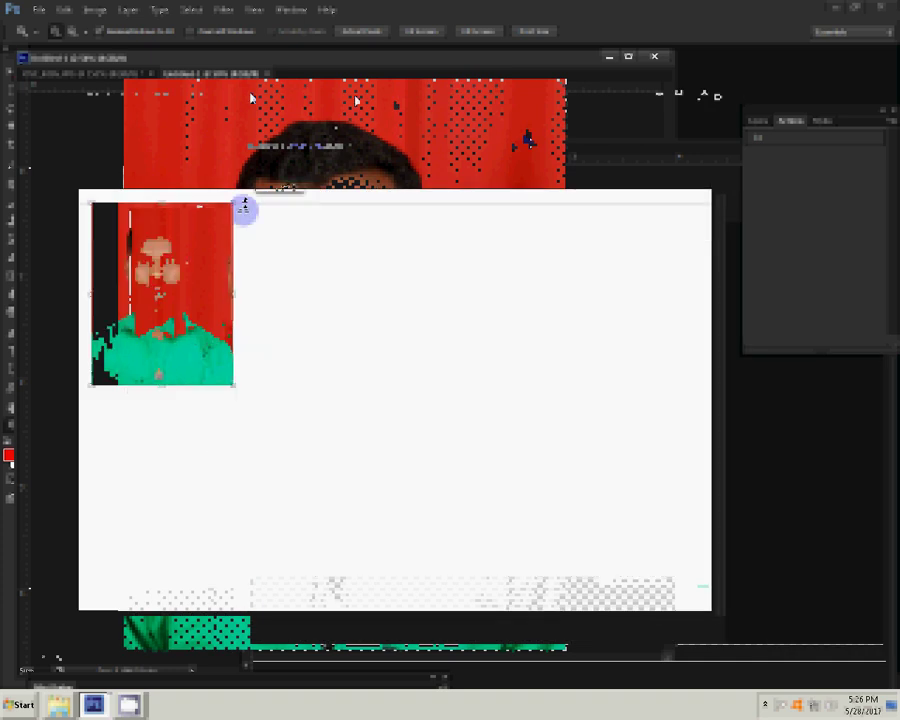
Duplicate the photo layer and arrange the copies in rows across the sheet
left_click(93, 10)
mouse_move(115, 45)
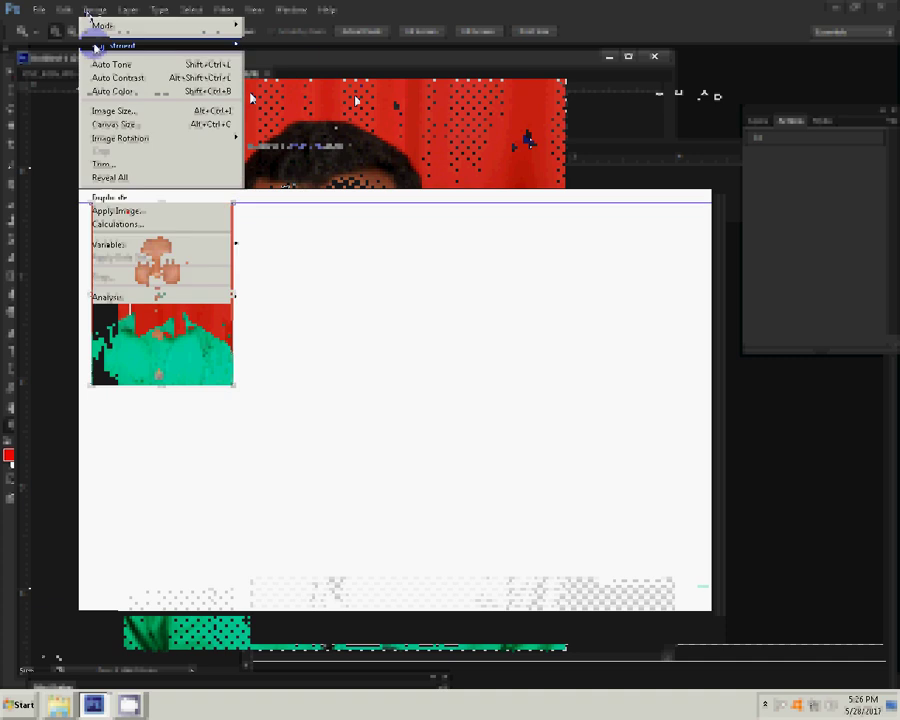
left_click(128, 10)
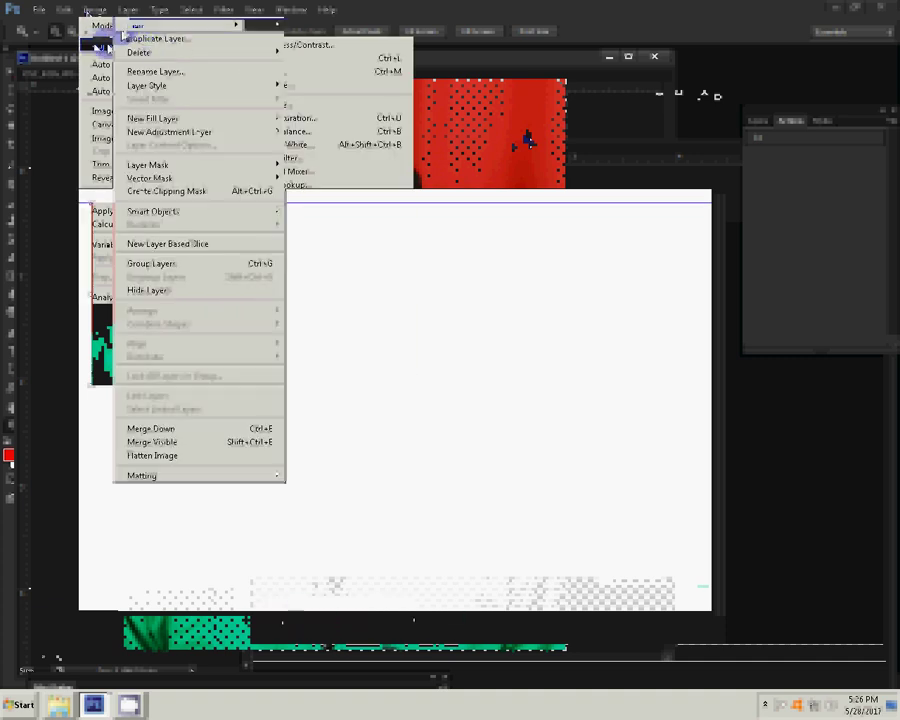
left_click(155, 40)
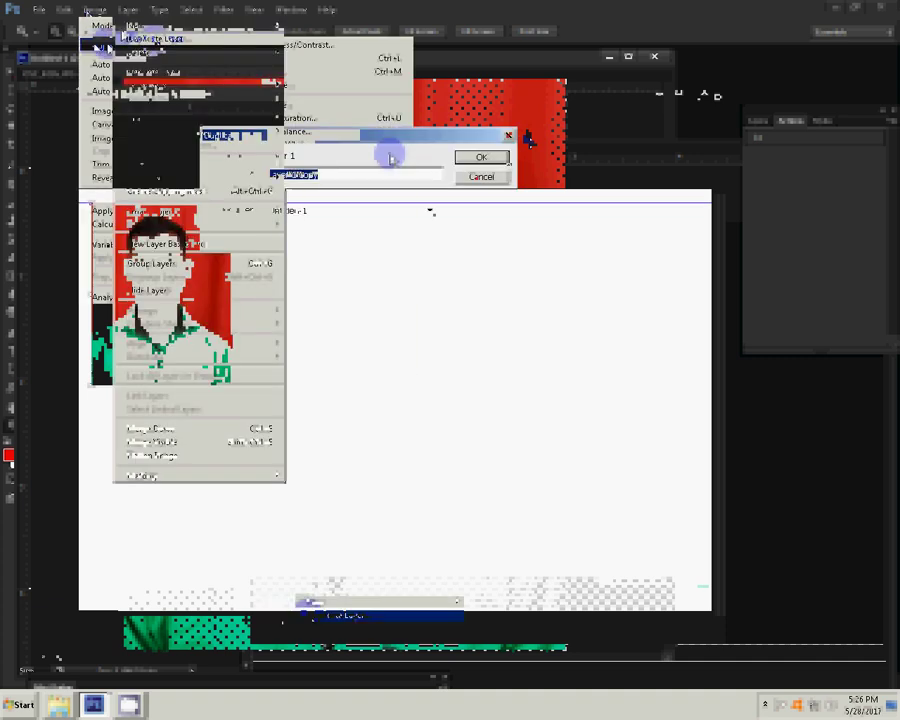
left_click(474, 154)
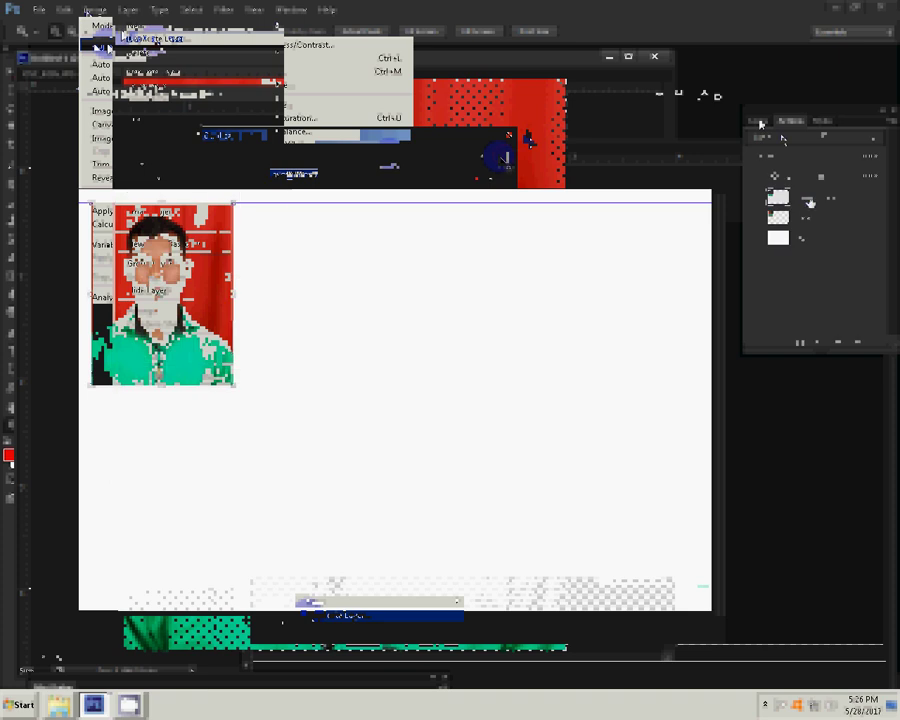
left_click_drag(143, 257, 287, 260)
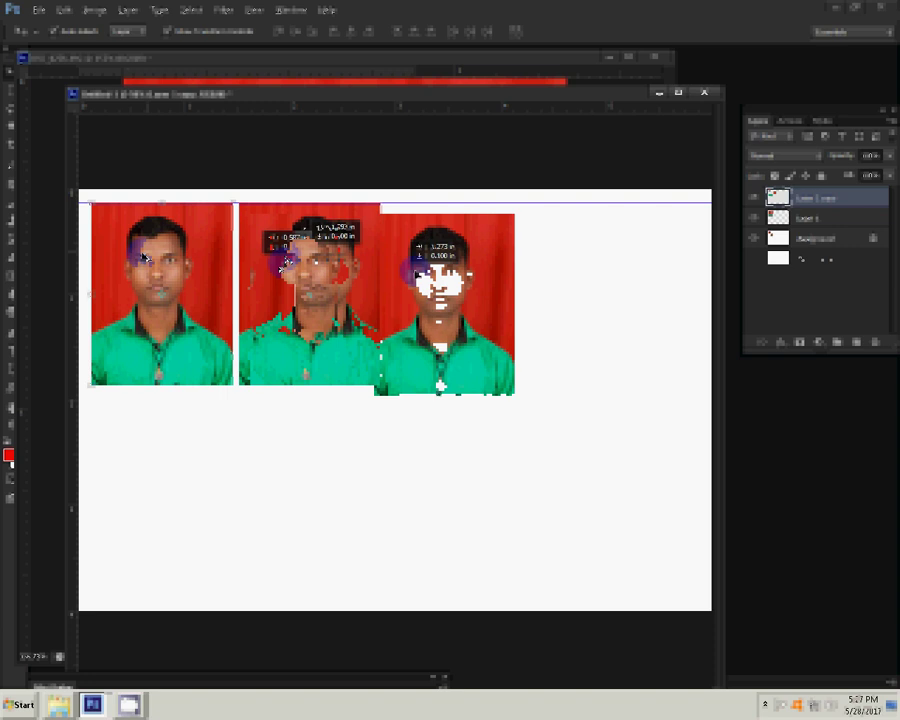
left_click_drag(287, 260, 572, 276)
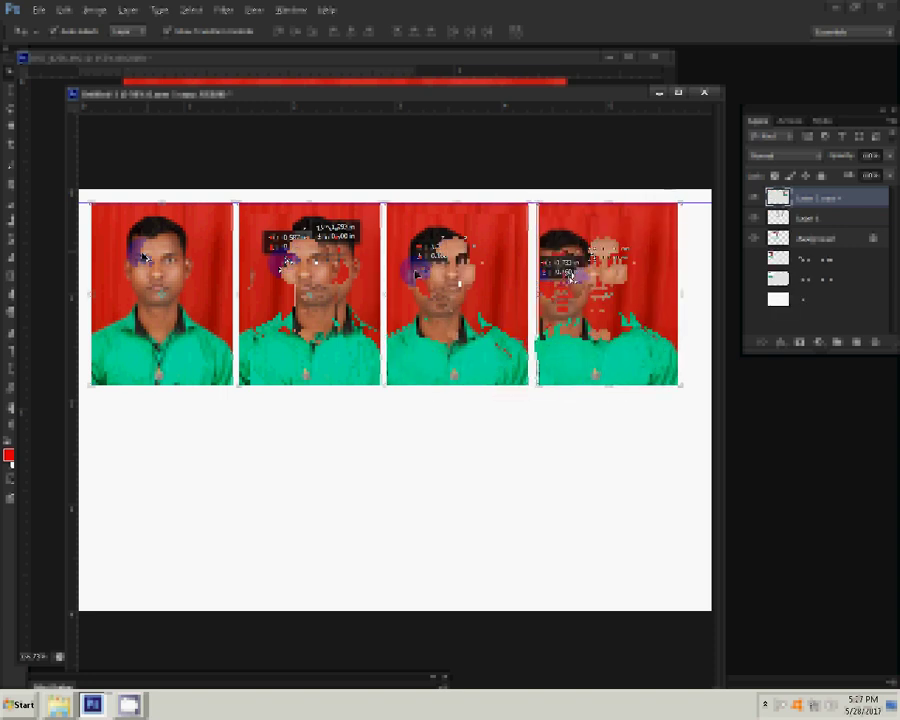
left_click_drag(572, 276, 368, 440)
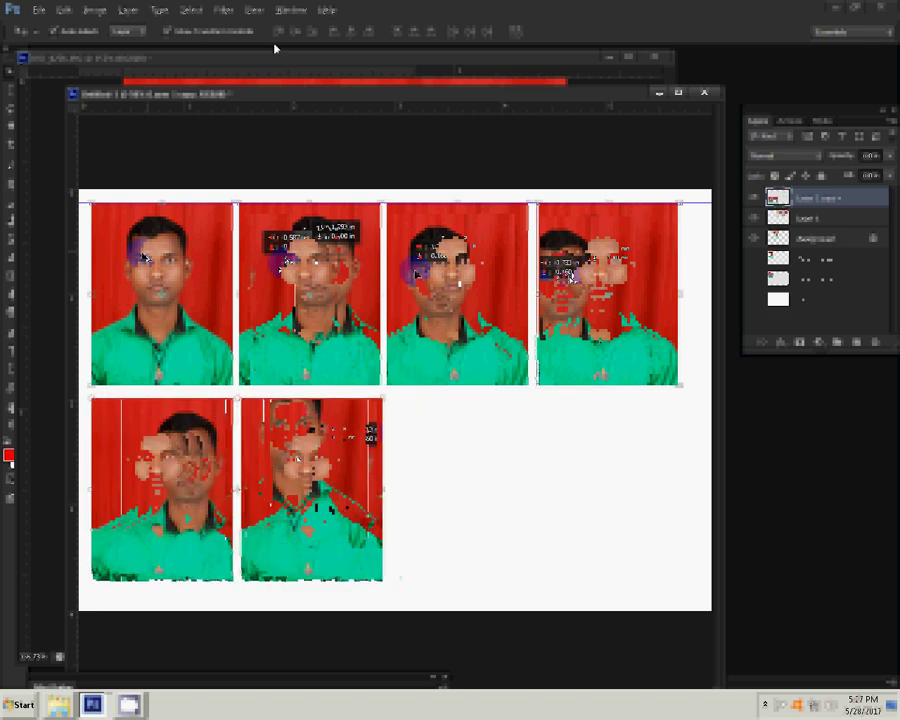
Resize the photo to 185 resolution and place it in the sheet's empty lower area
left_click(94, 9)
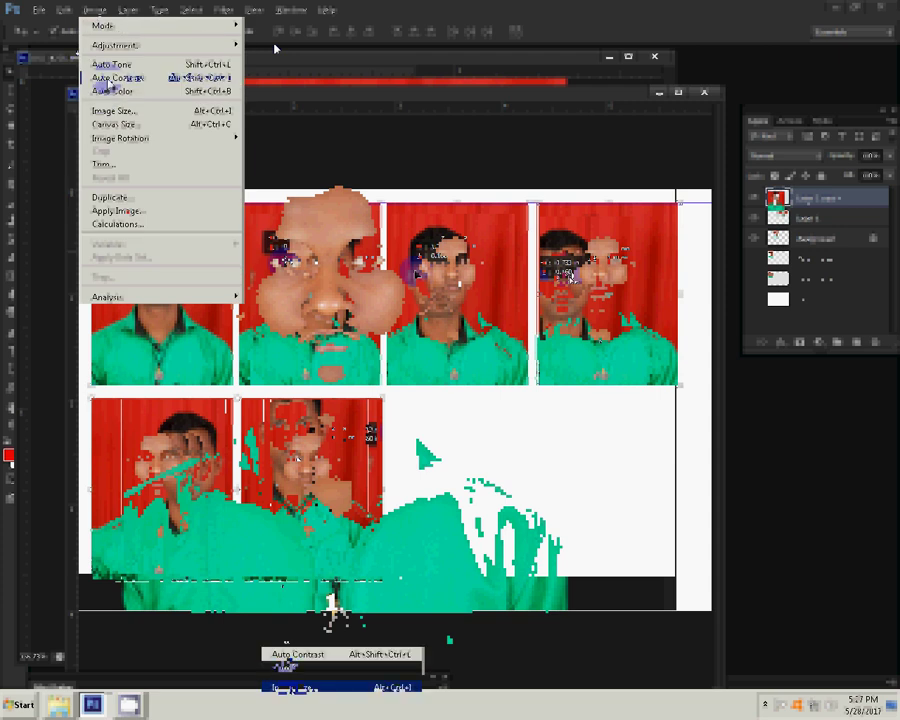
left_click(113, 110)
double_click(280, 247)
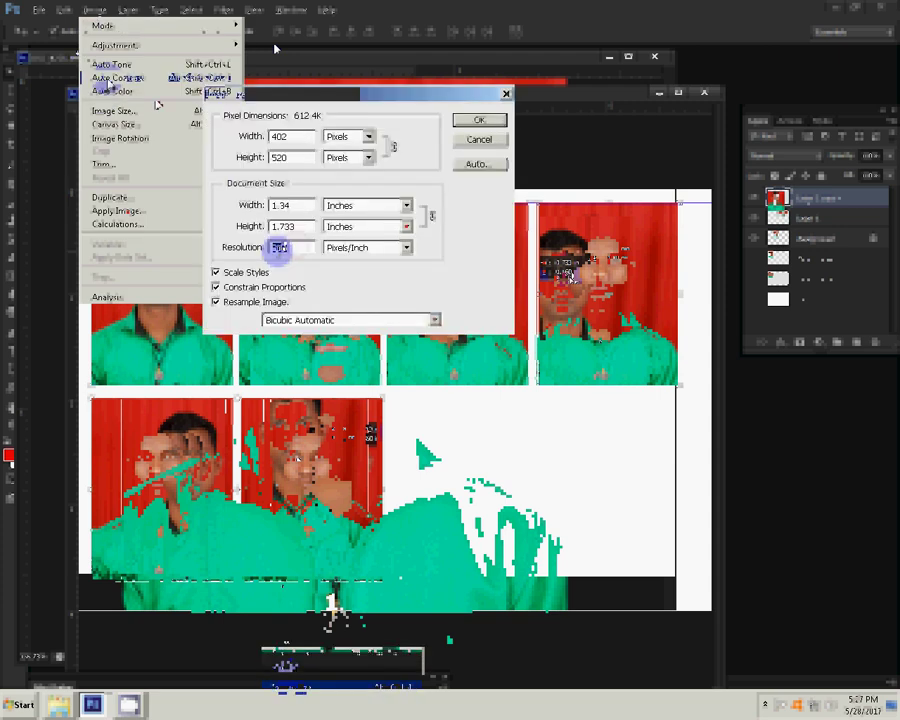
type("185")
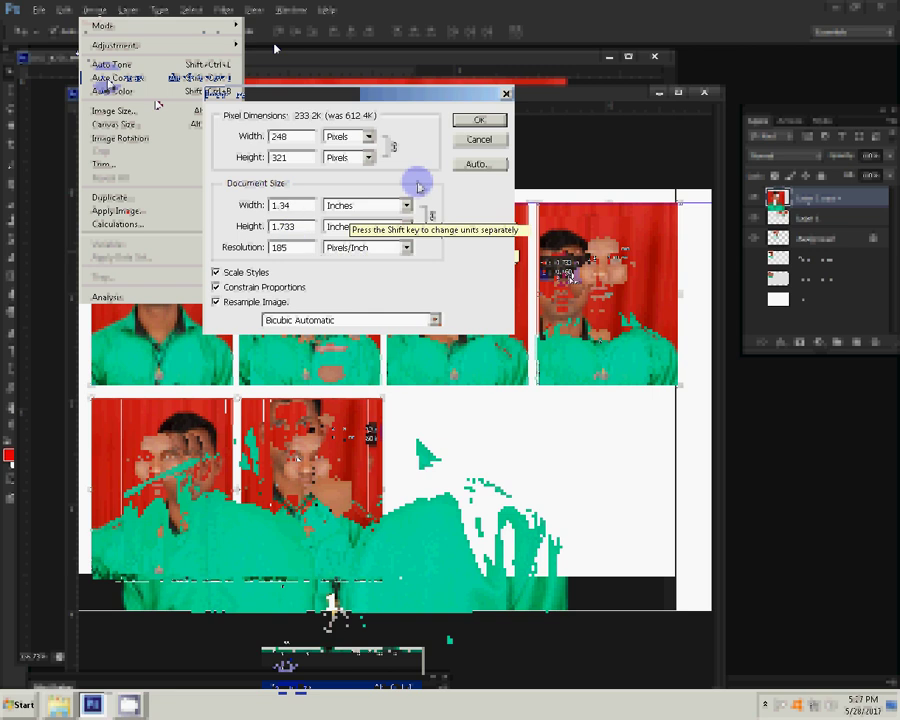
left_click(470, 120)
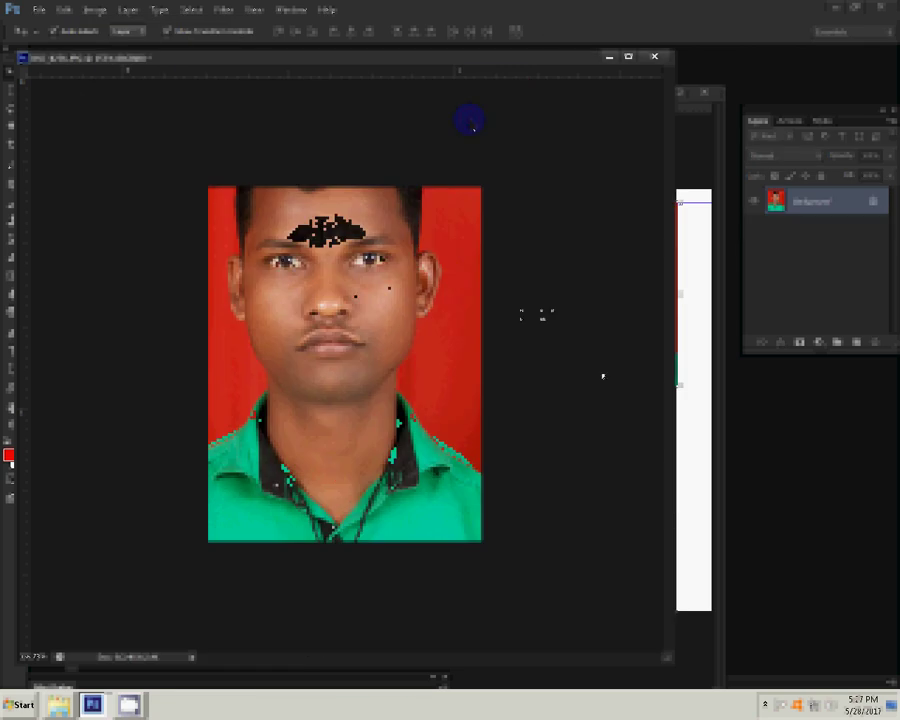
left_click_drag(603, 376, 676, 437)
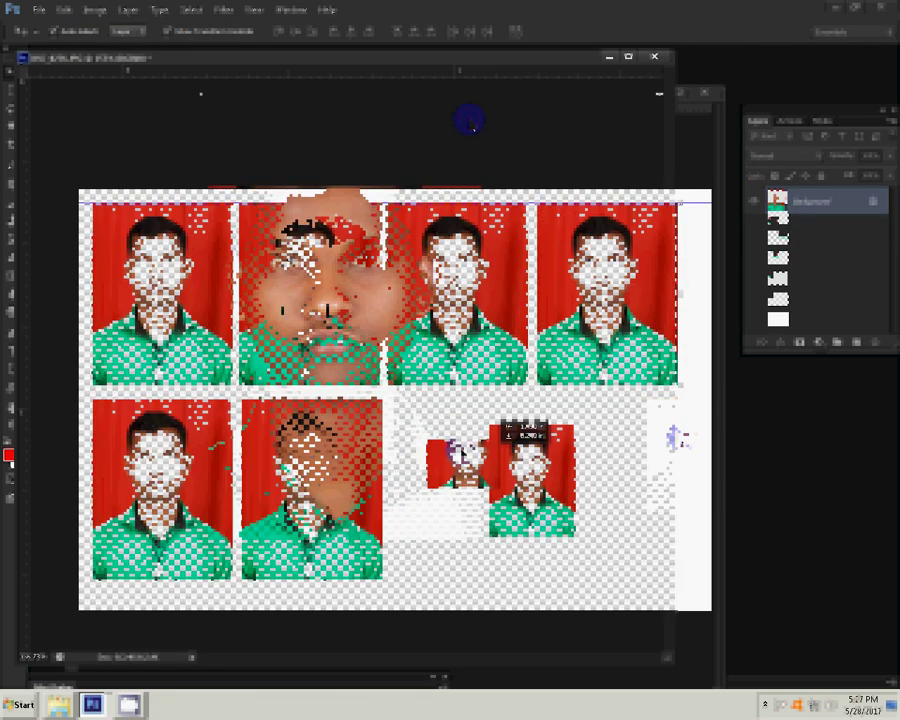
left_click_drag(463, 447, 463, 440)
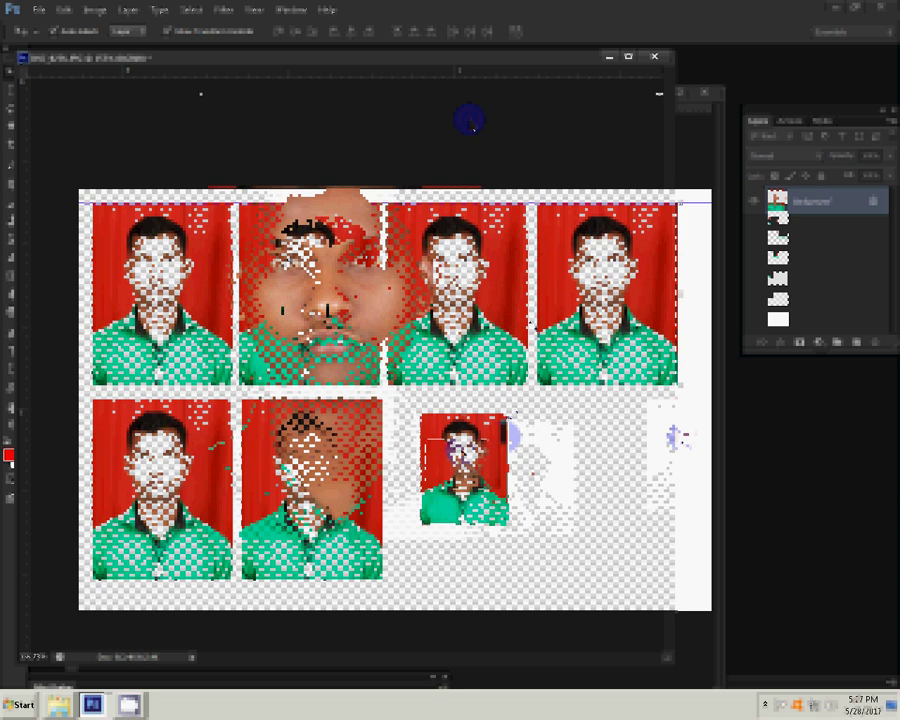
Rotate the small photo 90° clockwise, fit it into the corner, and duplicate it
key("ctrl+t")
right_click(534, 321)
left_click(586, 481)
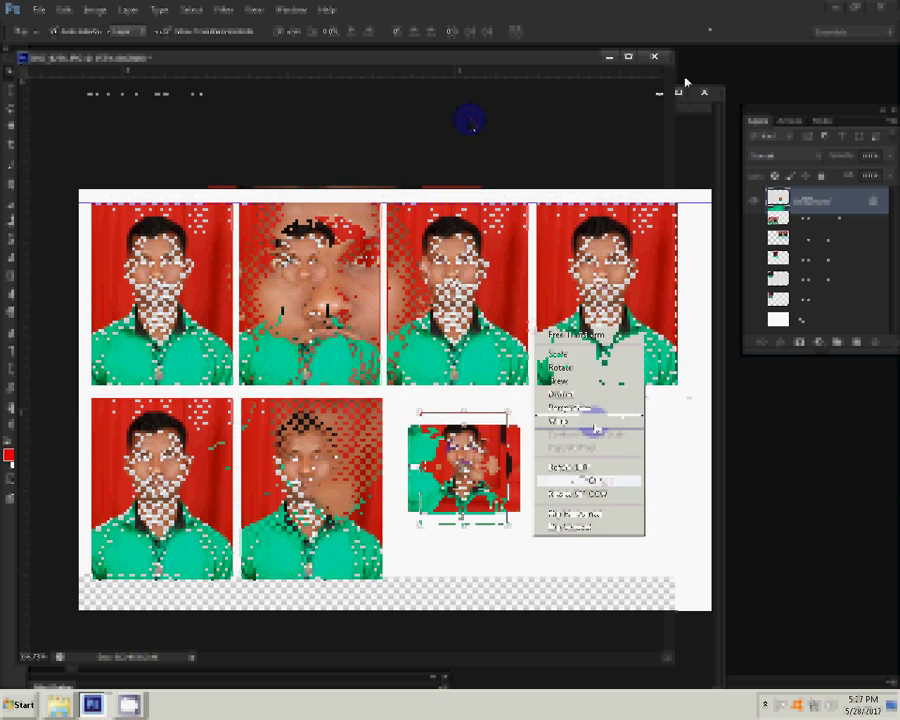
left_click(595, 428)
left_click_drag(518, 424, 520, 414)
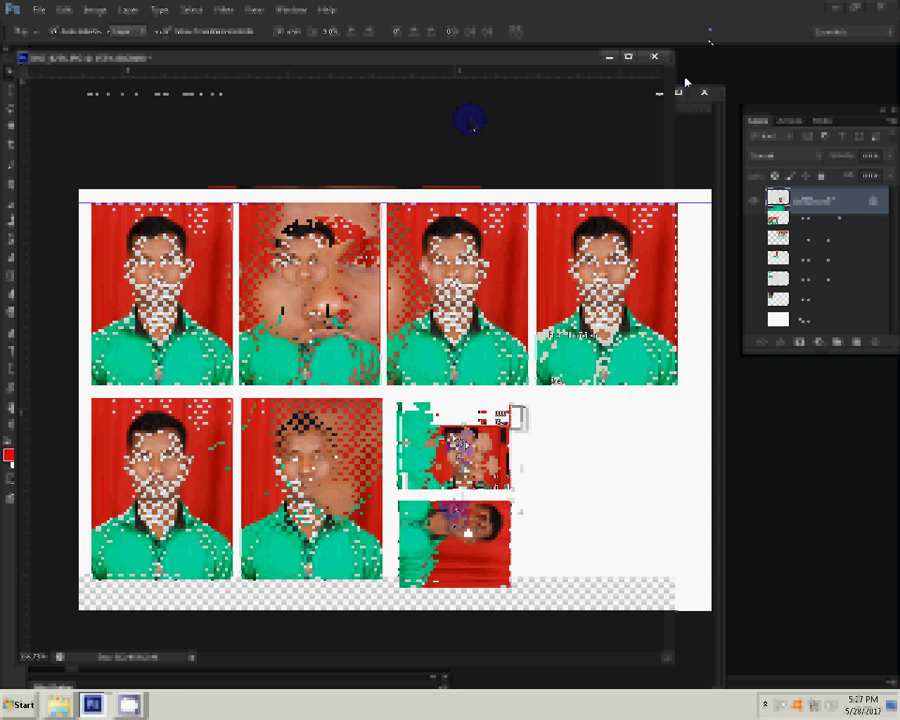
key("shift+Right")
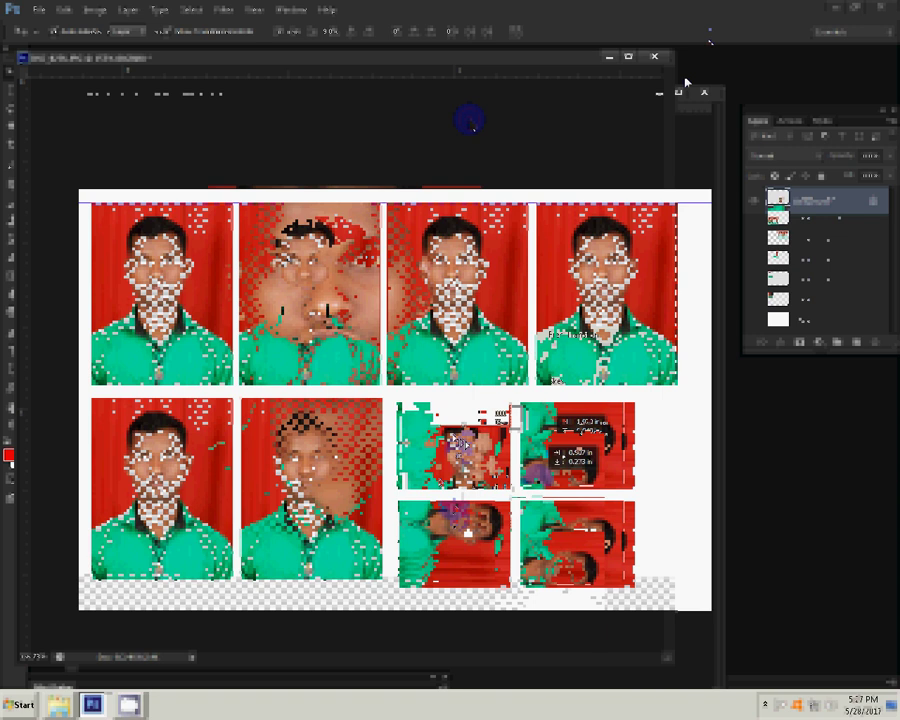
key("ctrl+j")
left_click(128, 9)
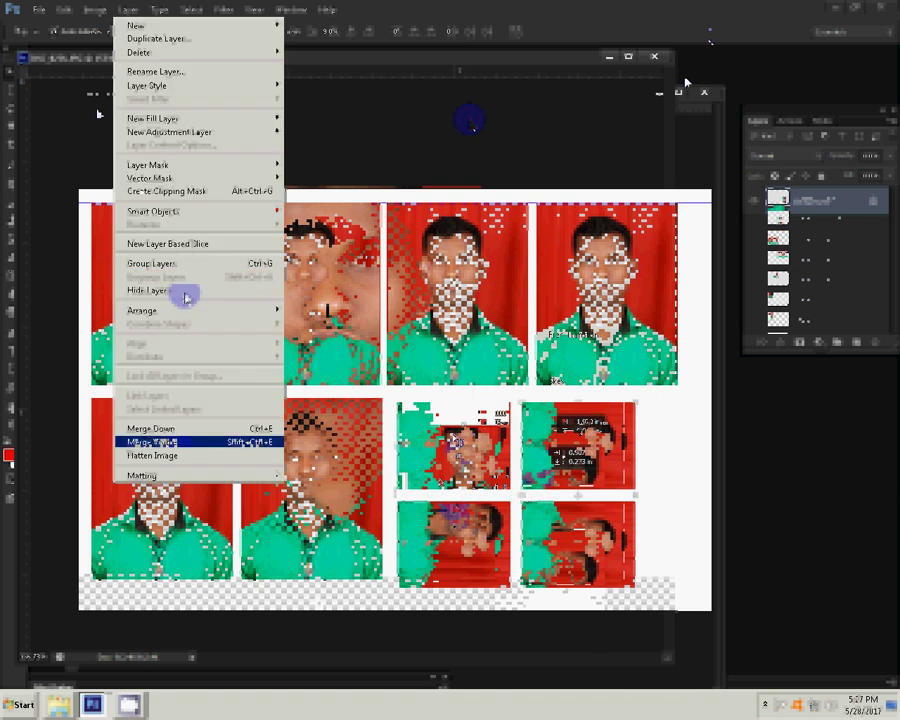
Merge visible layers into one and rotate the canvas 90° clockwise
left_click(150, 441)
left_click(94, 9)
mouse_move(120, 138)
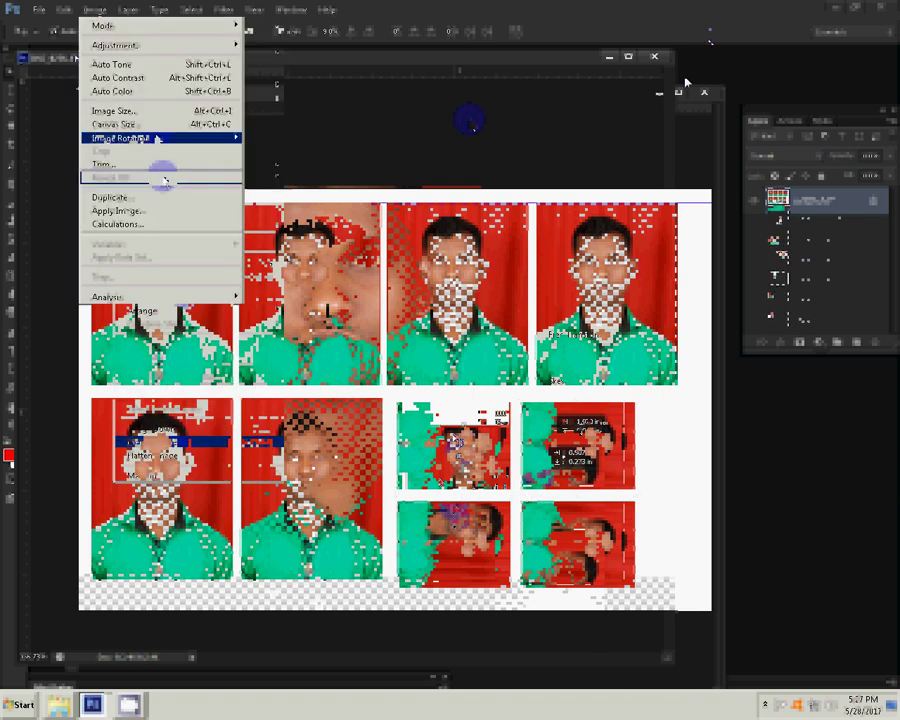
left_click(318, 152)
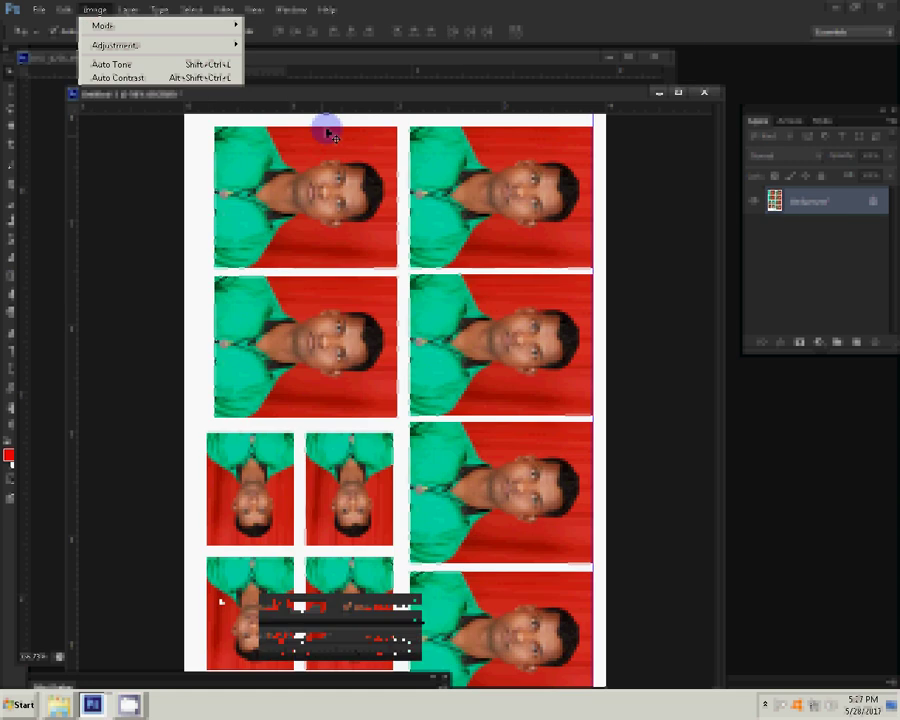
left_click(38, 10)
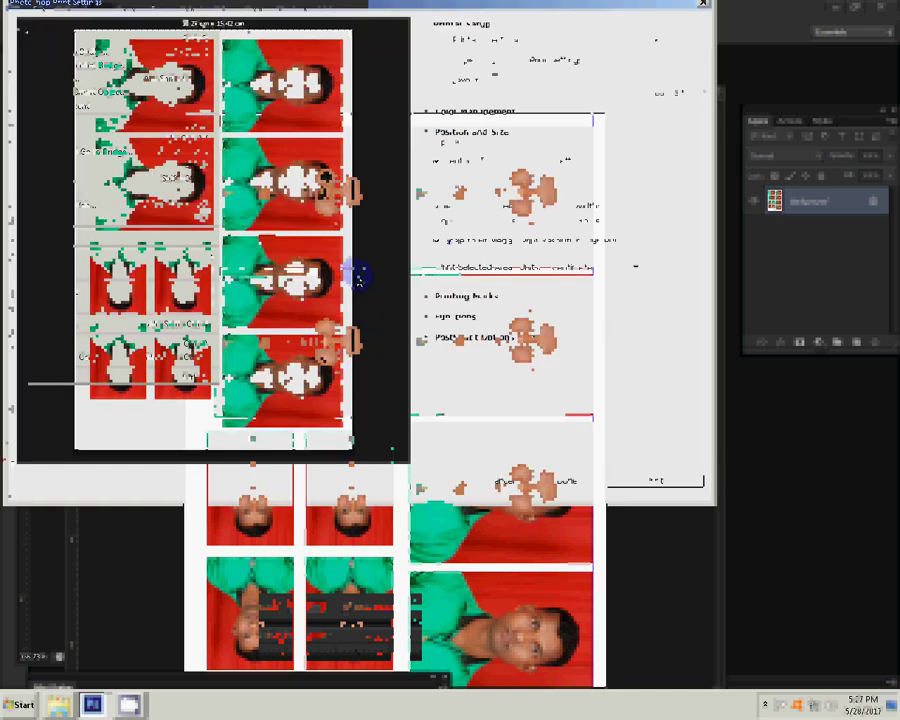
Print one copy of the sheet on the HiTi S420 printer
left_click(668, 481)
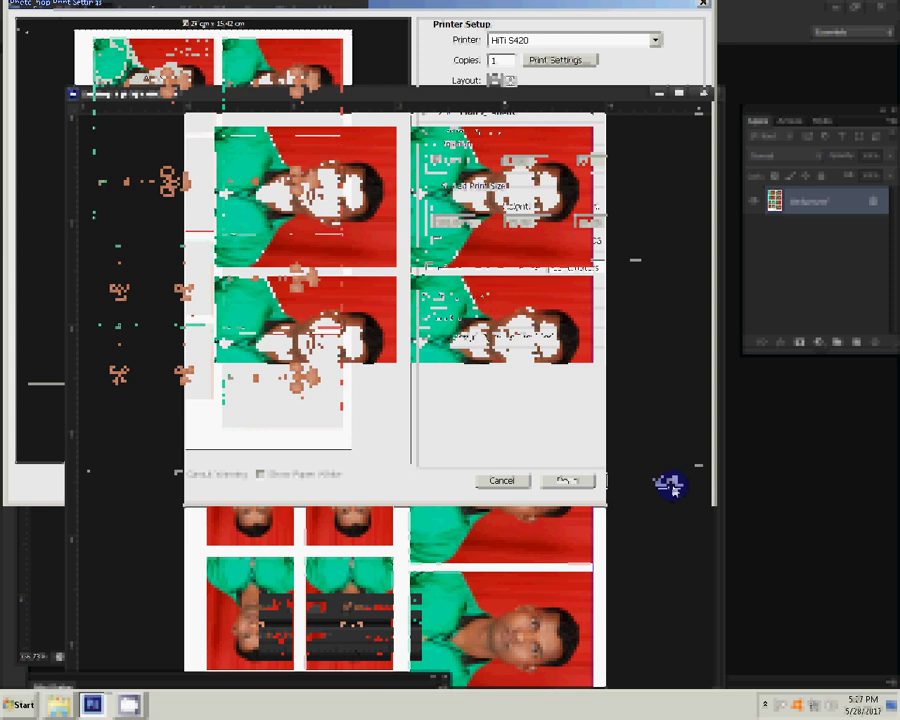